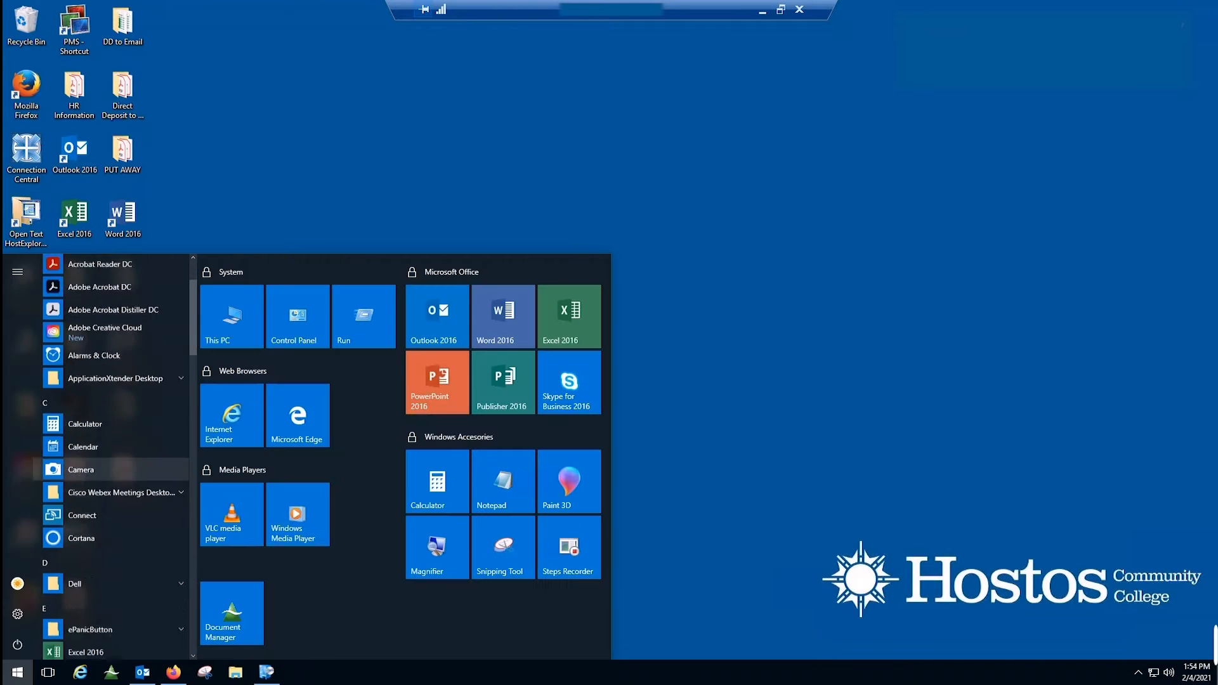
Scroll the Start menu and expand the Microsoft Endpoint Manager folder to reveal Software Center.
scroll(111, 551, "down", 8)
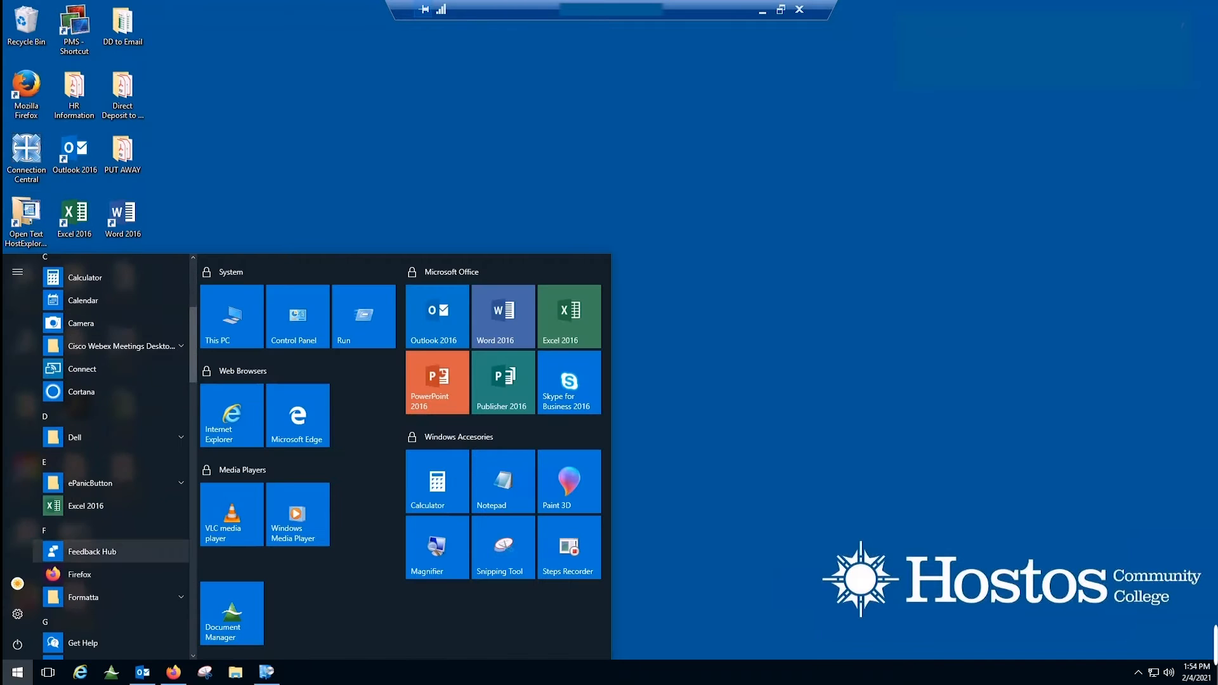
scroll(111, 549, "down", 5)
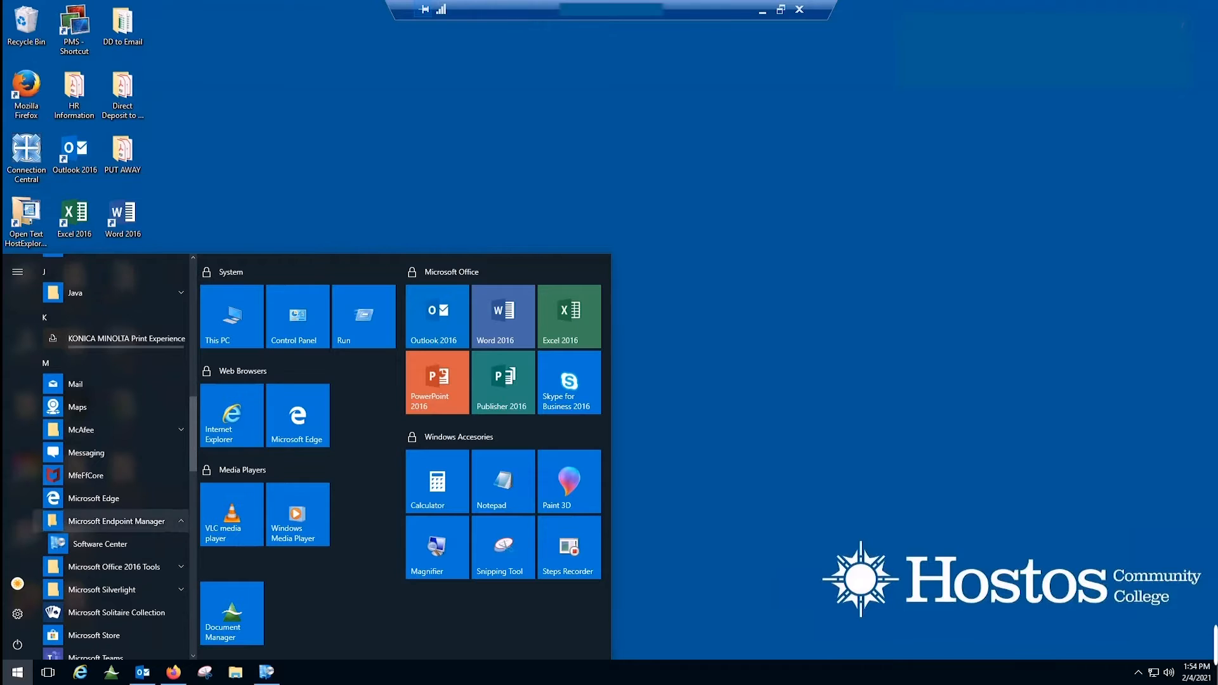
left_click(117, 521)
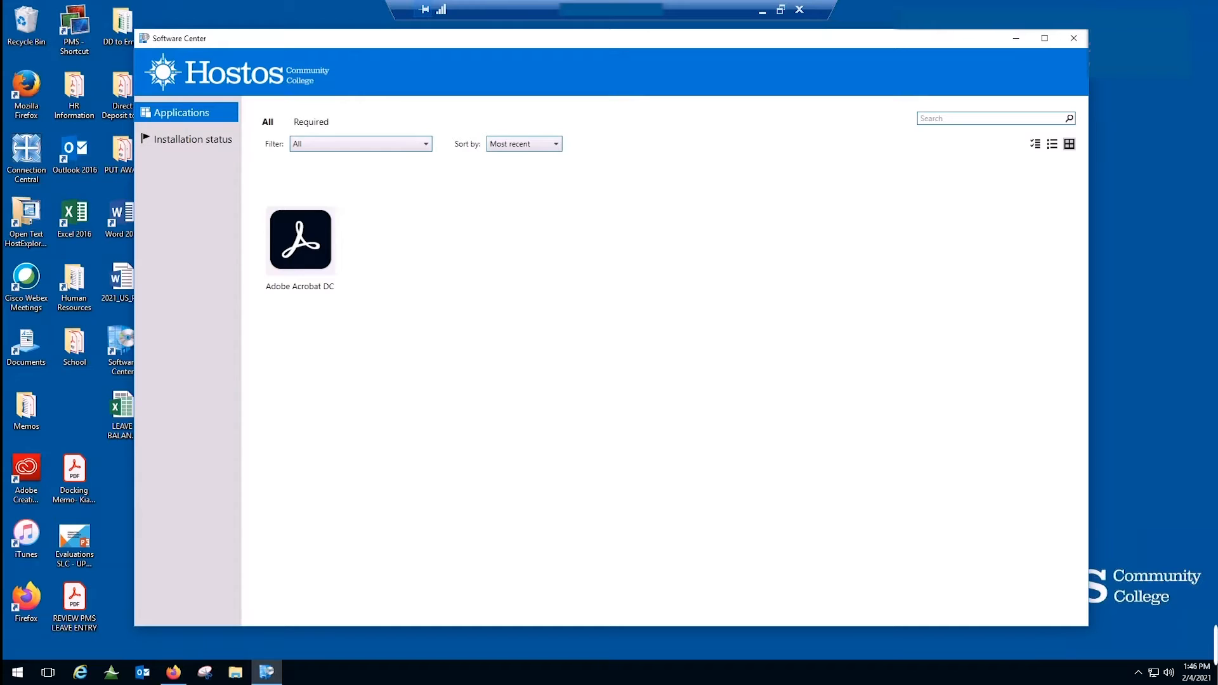
Install Adobe Acrobat DC from Software Center and check its installation status.
left_click(301, 239)
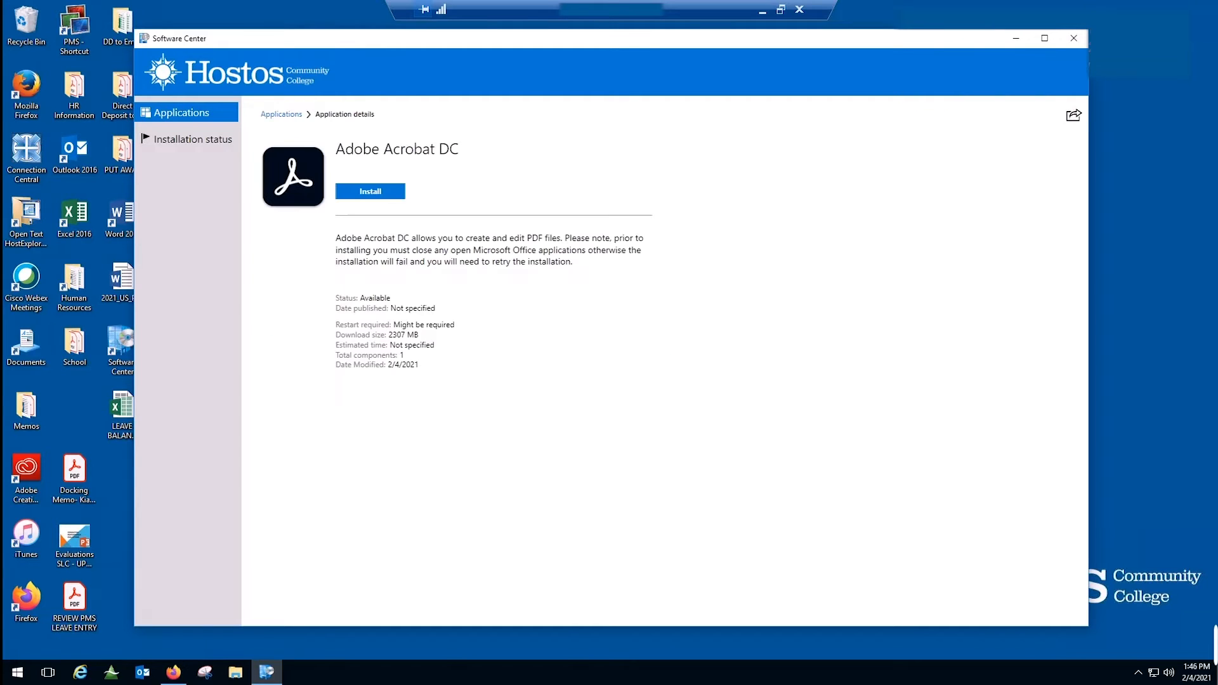
left_click(370, 191)
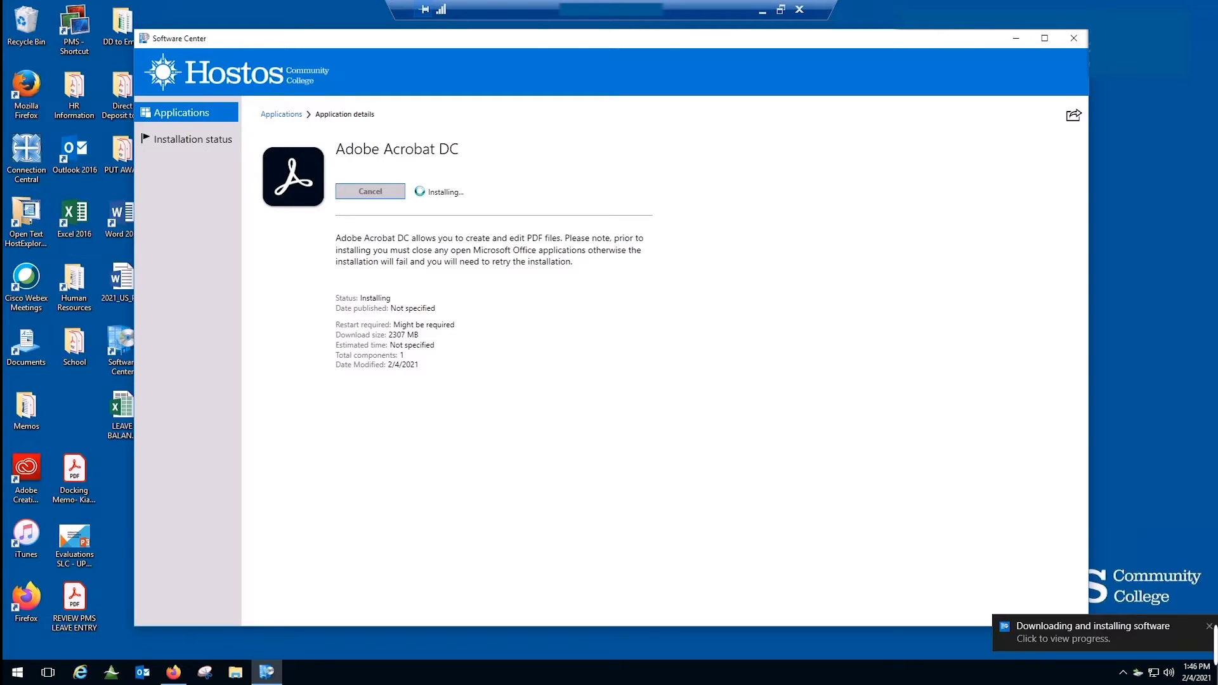
left_click(1213, 641)
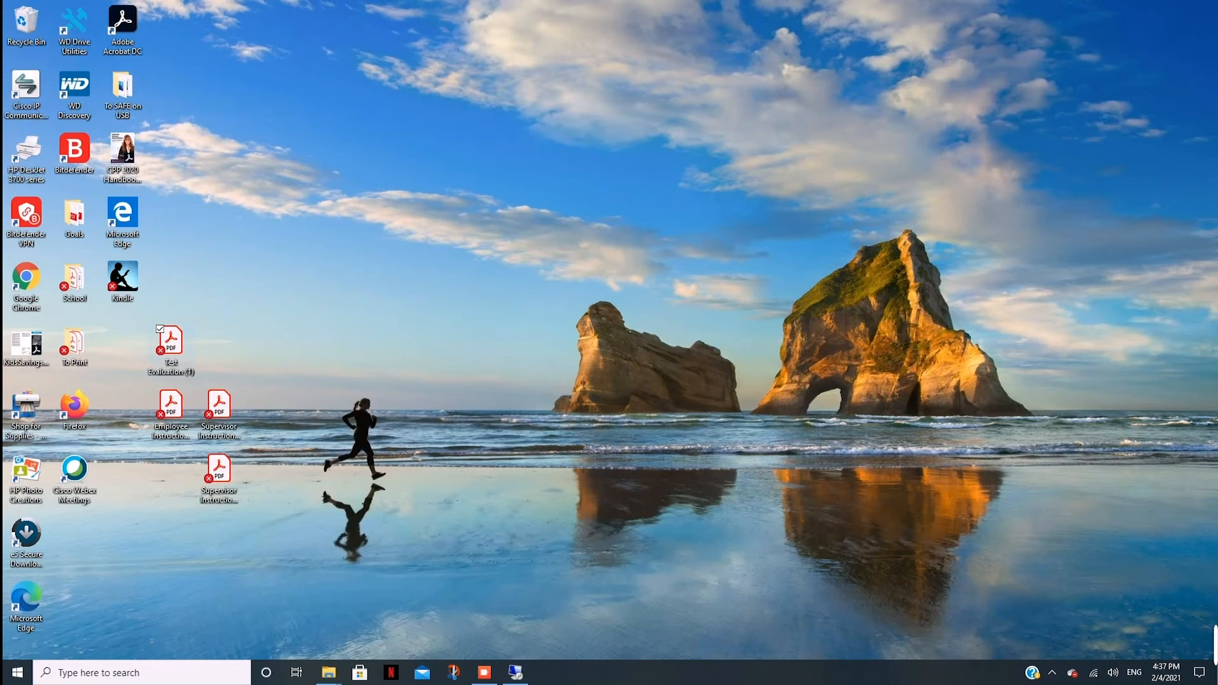
Open Test Evaluation (1).pdf, scroll to its page-4 signature page, and show the full Tools overview.
double_click(171, 343)
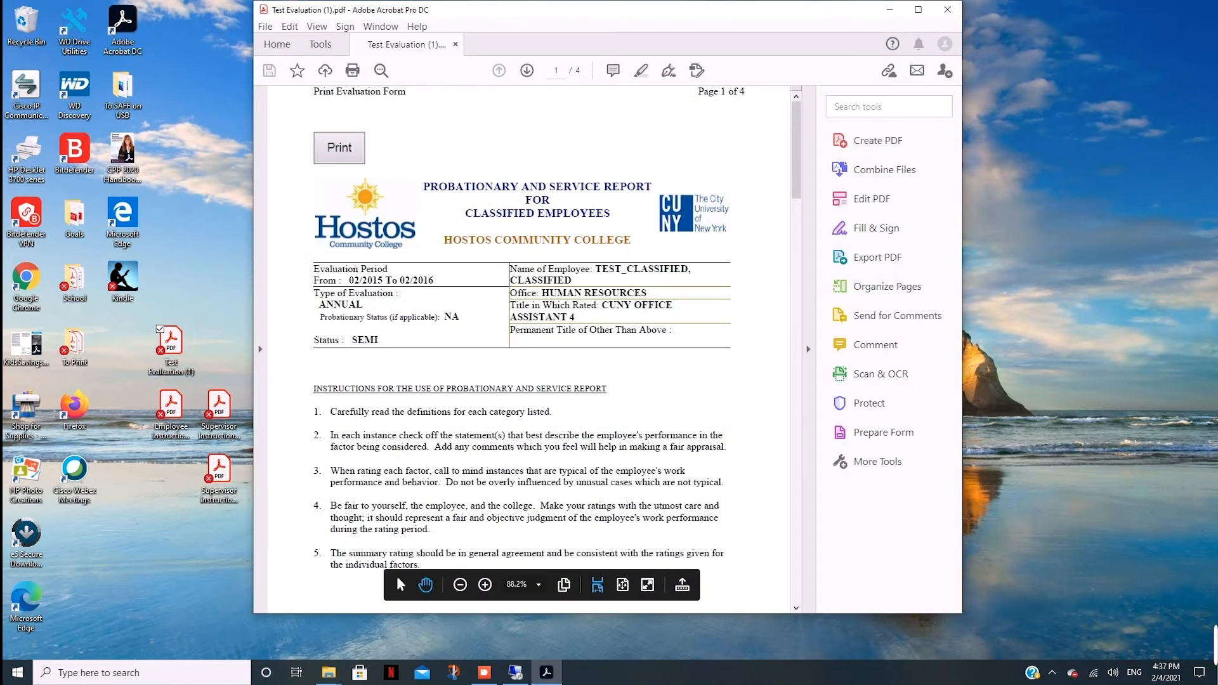
scroll(528, 349, "down", 20)
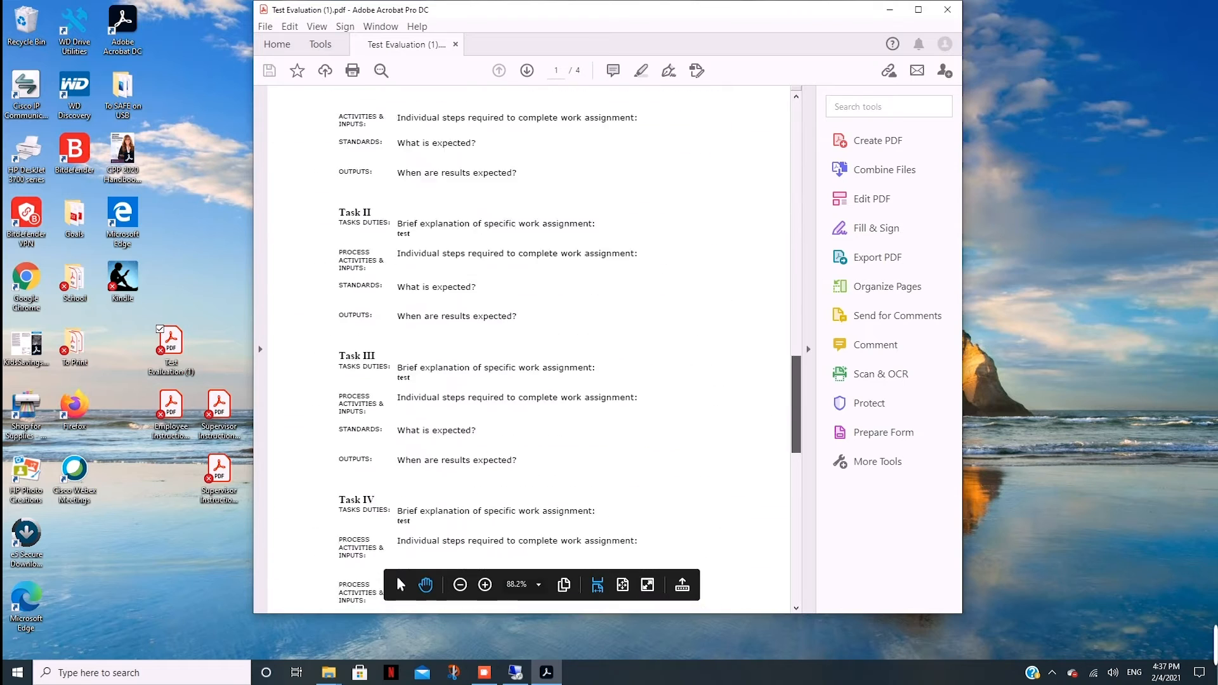
scroll(528, 349, "down", 3)
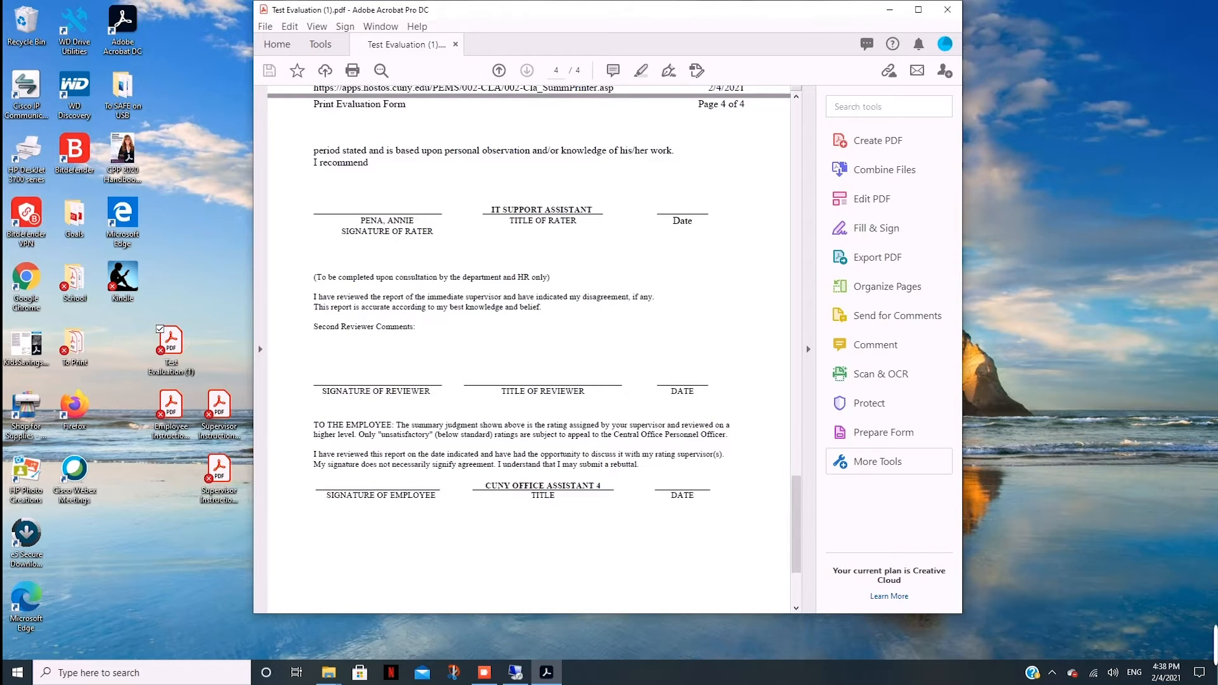
left_click(889, 461)
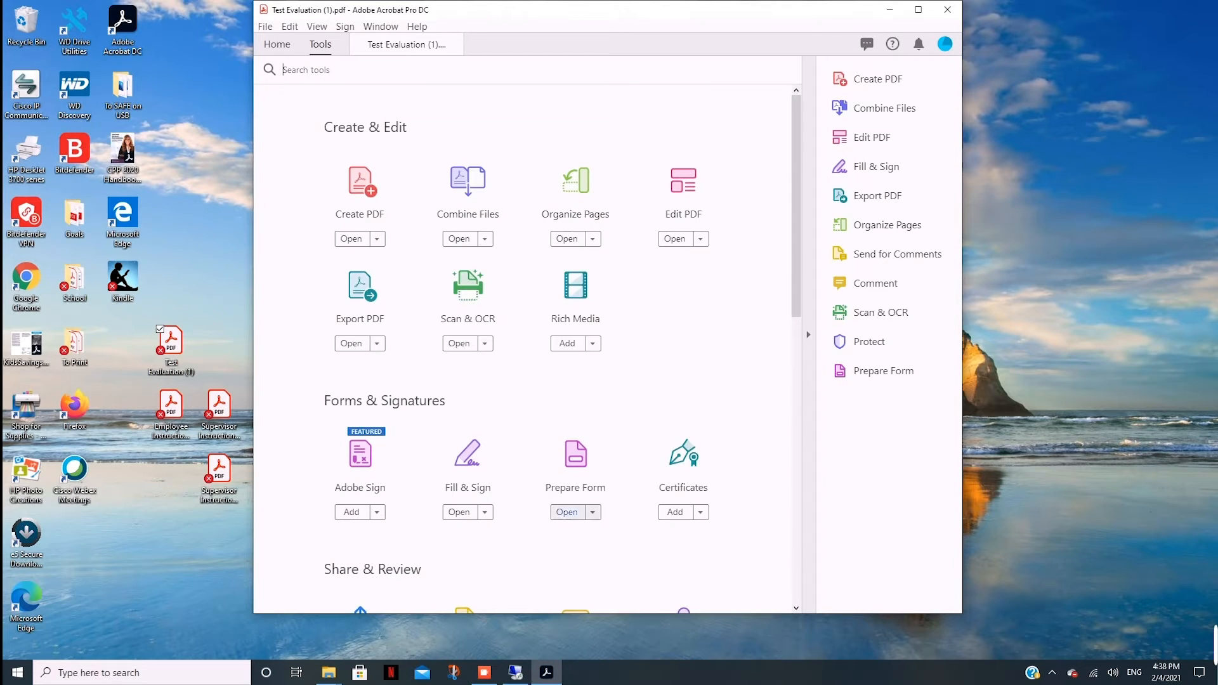
Launch Prepare Form and let it auto-detect the evaluation's fillable fields.
left_click(566, 512)
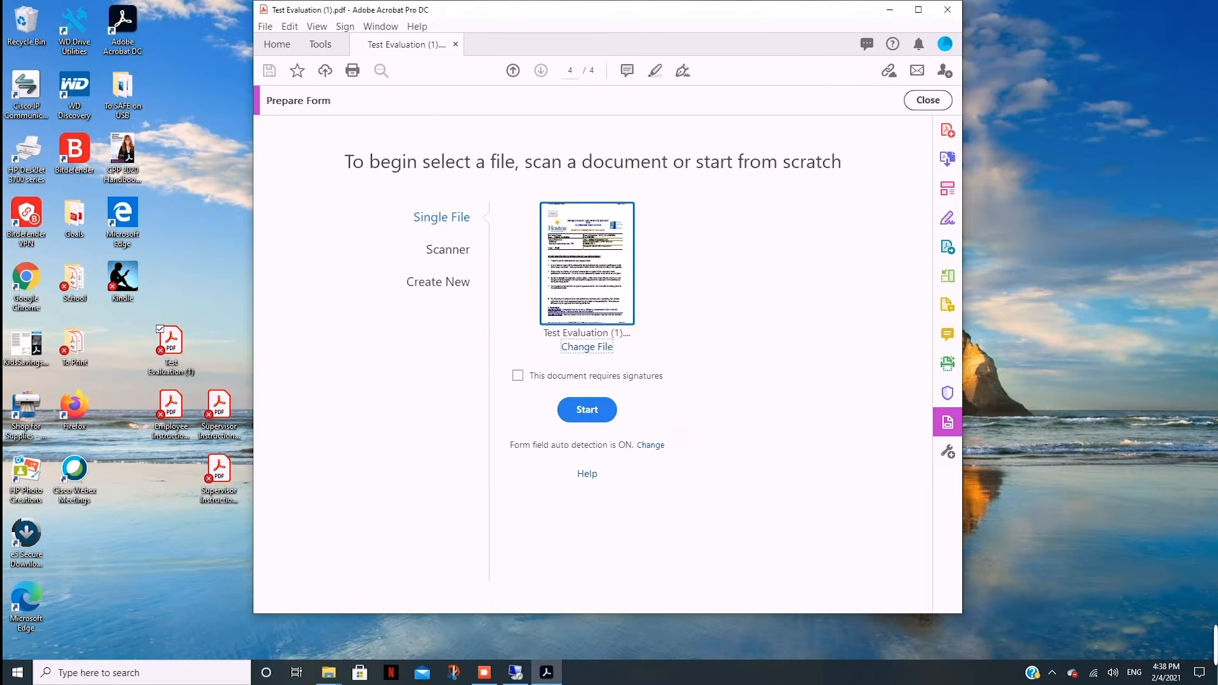
left_click(586, 409)
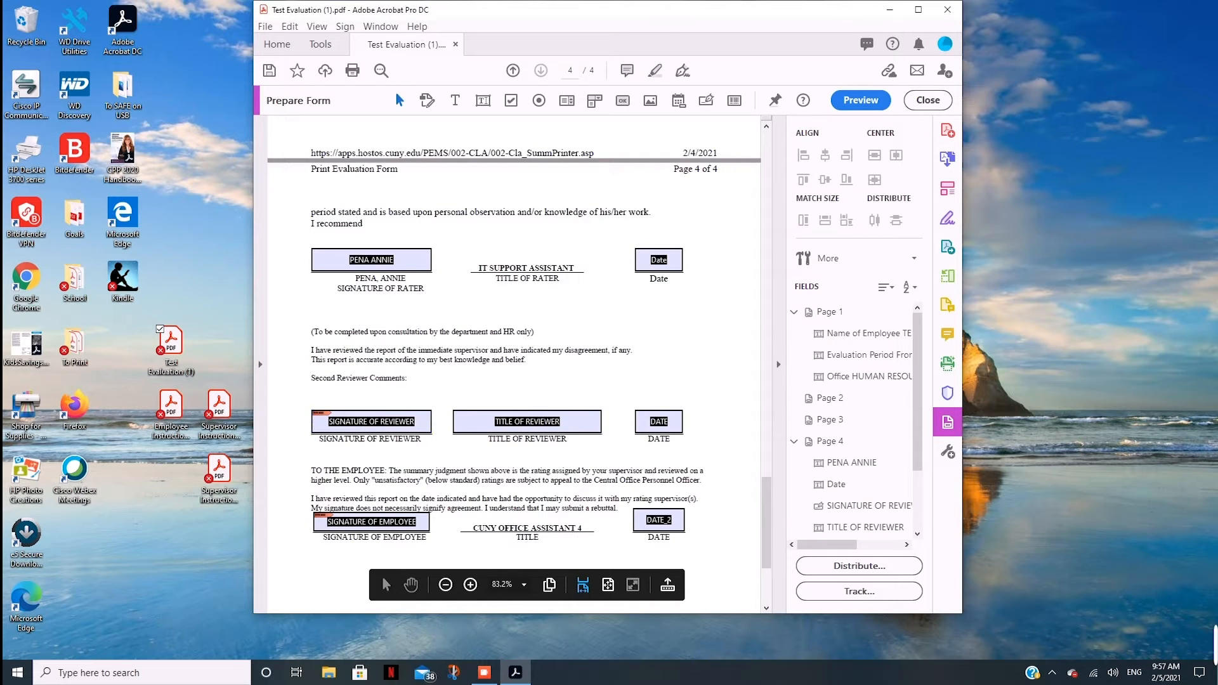
Cut the rater's name field from page 4.
left_click(372, 260)
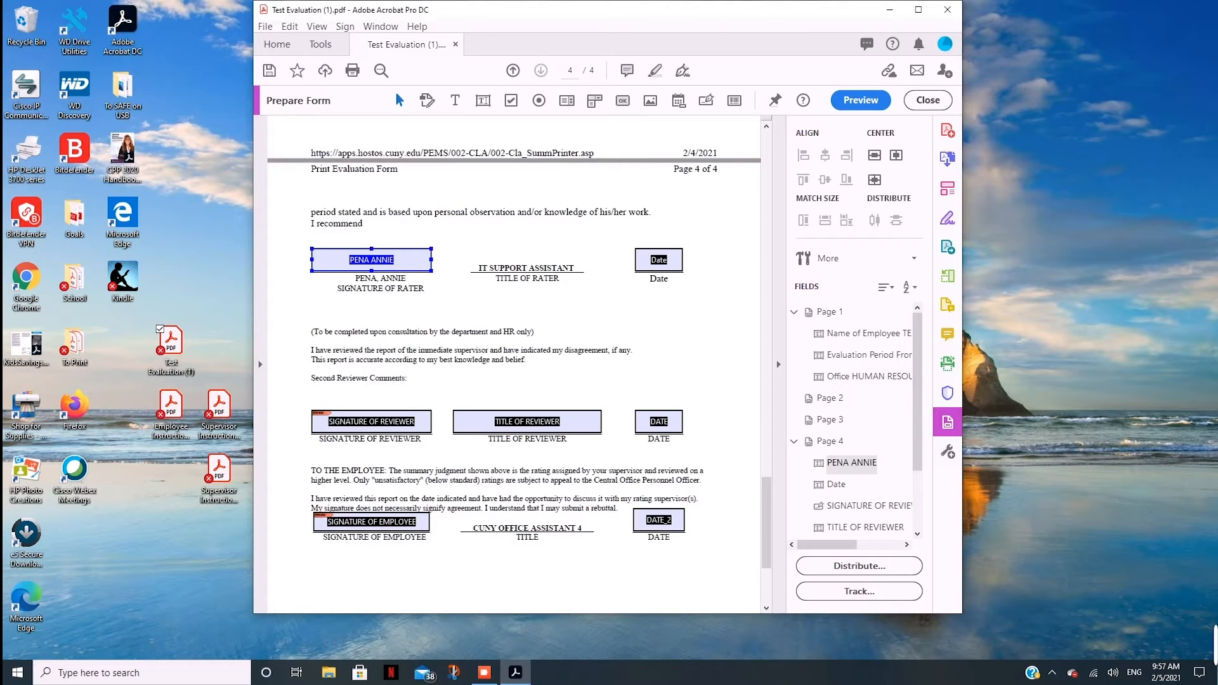
right_click(362, 254)
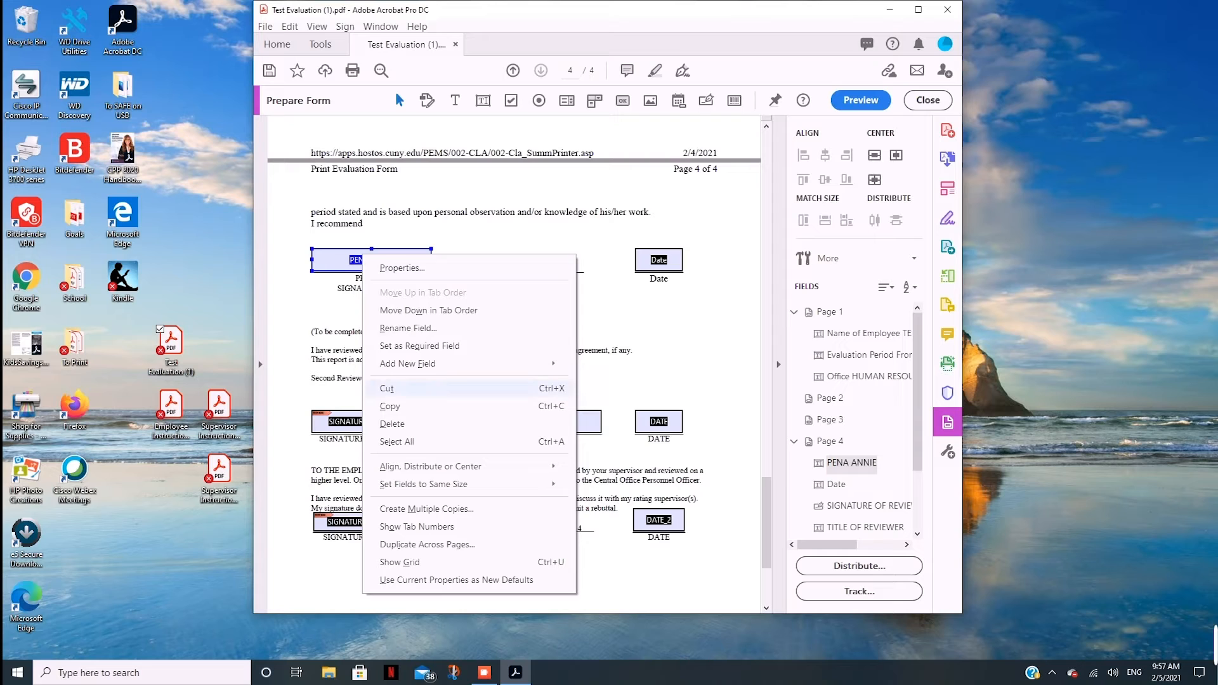
left_click(388, 388)
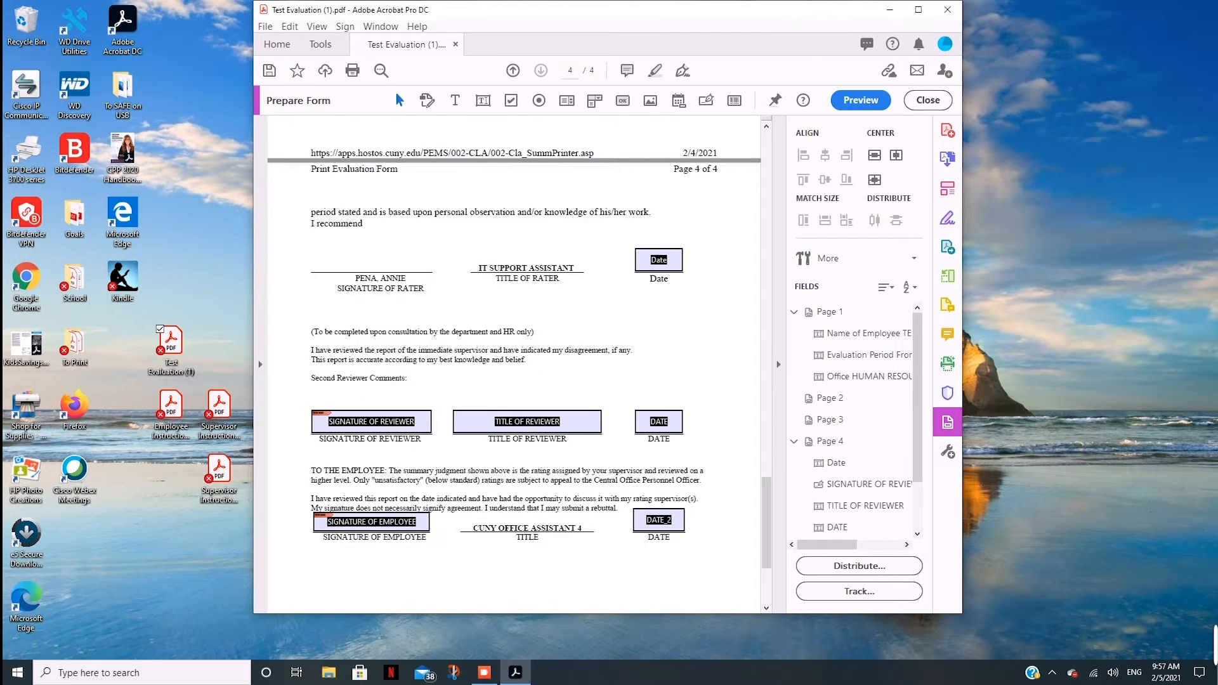
Add a digital signature field named 'Signature of Rater' in its place and close form editing.
left_click(706, 101)
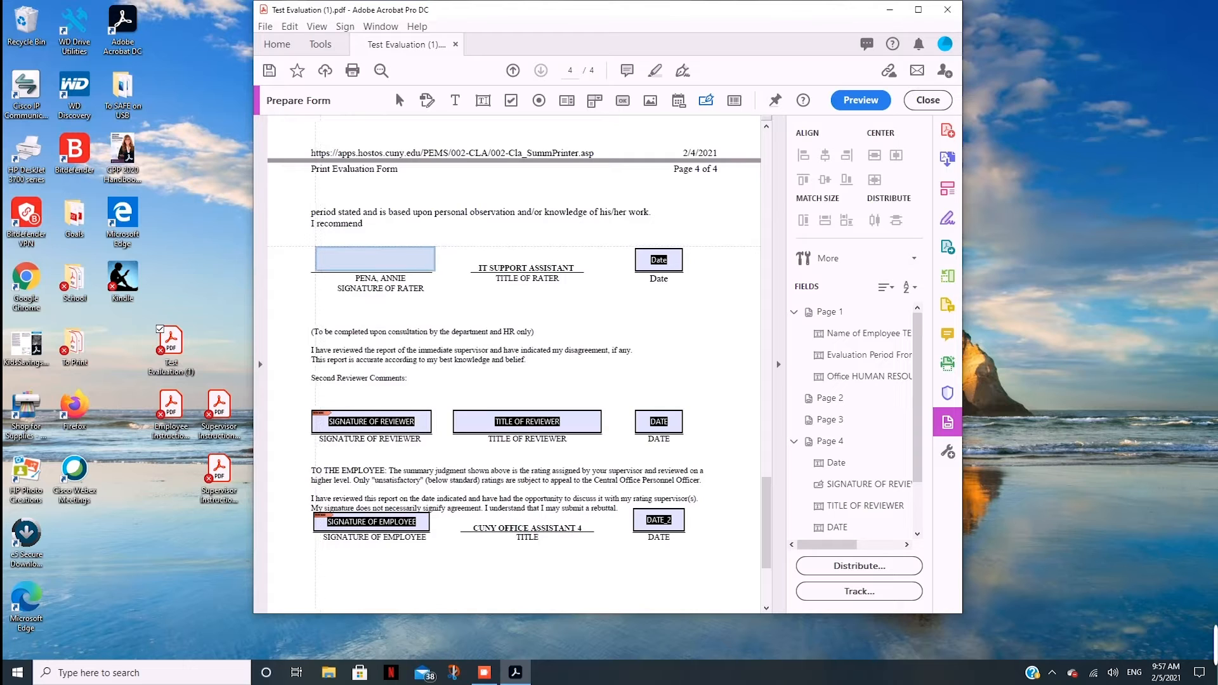
left_click(377, 259)
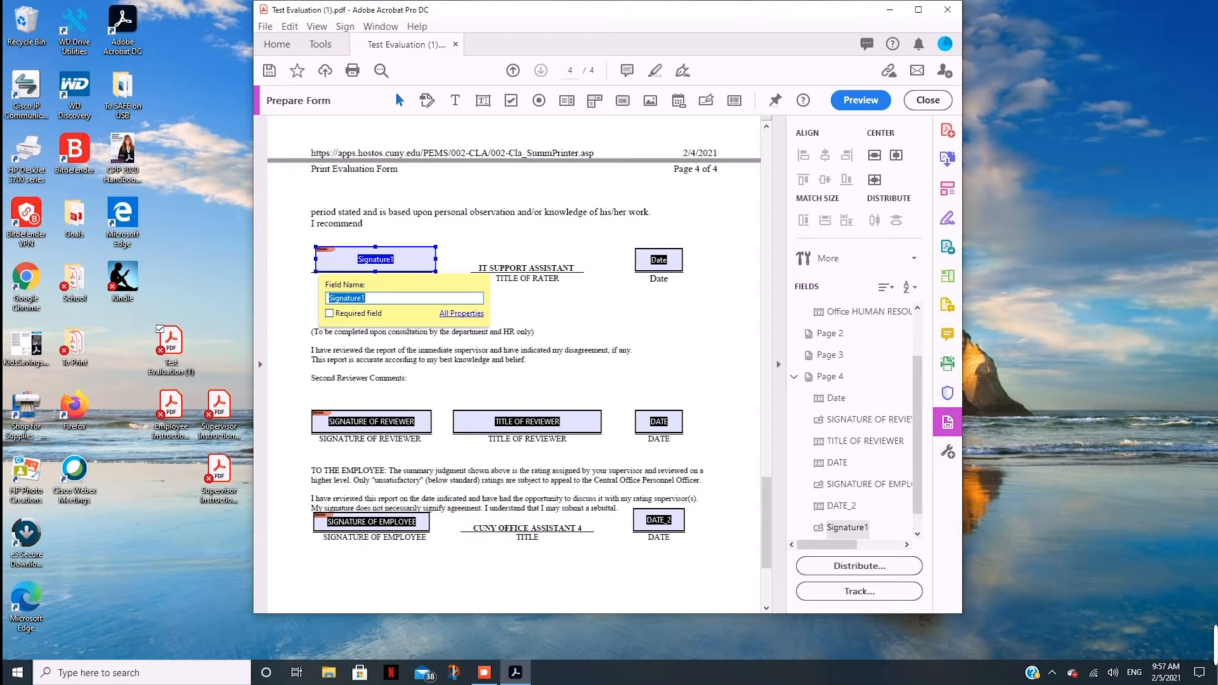
type("Signature of Rater")
left_click(928, 100)
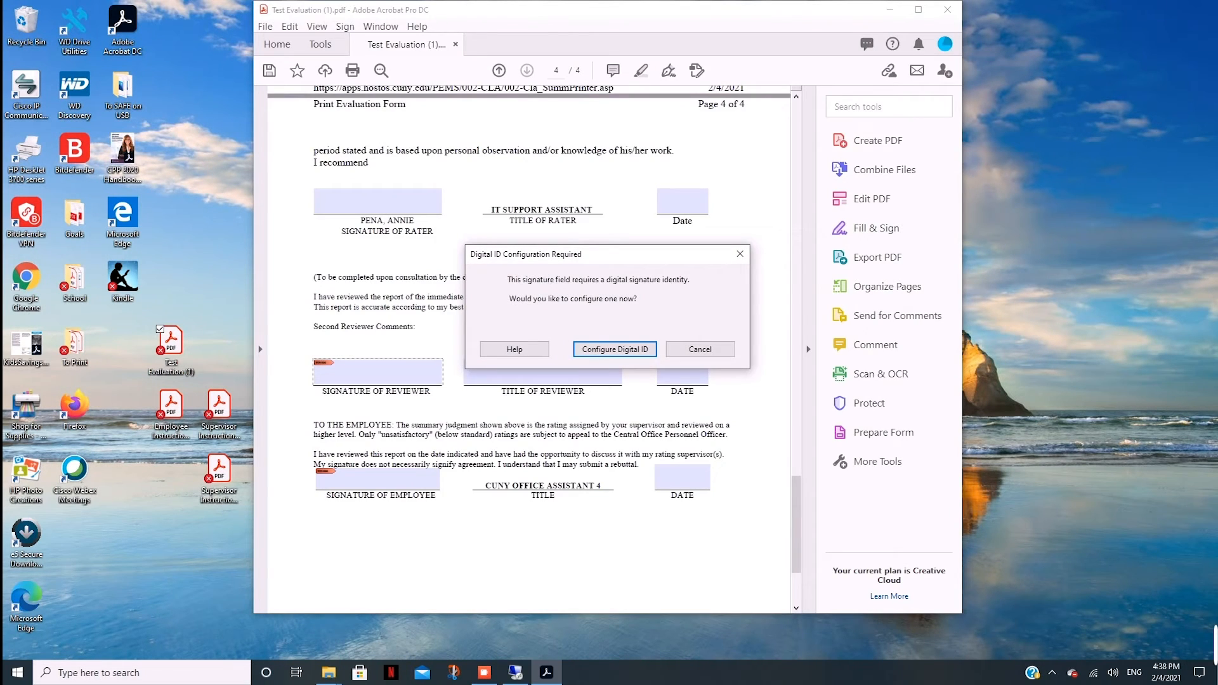
Start creating a new self-signed digital ID stored in the Windows Certificate Store.
key("Return")
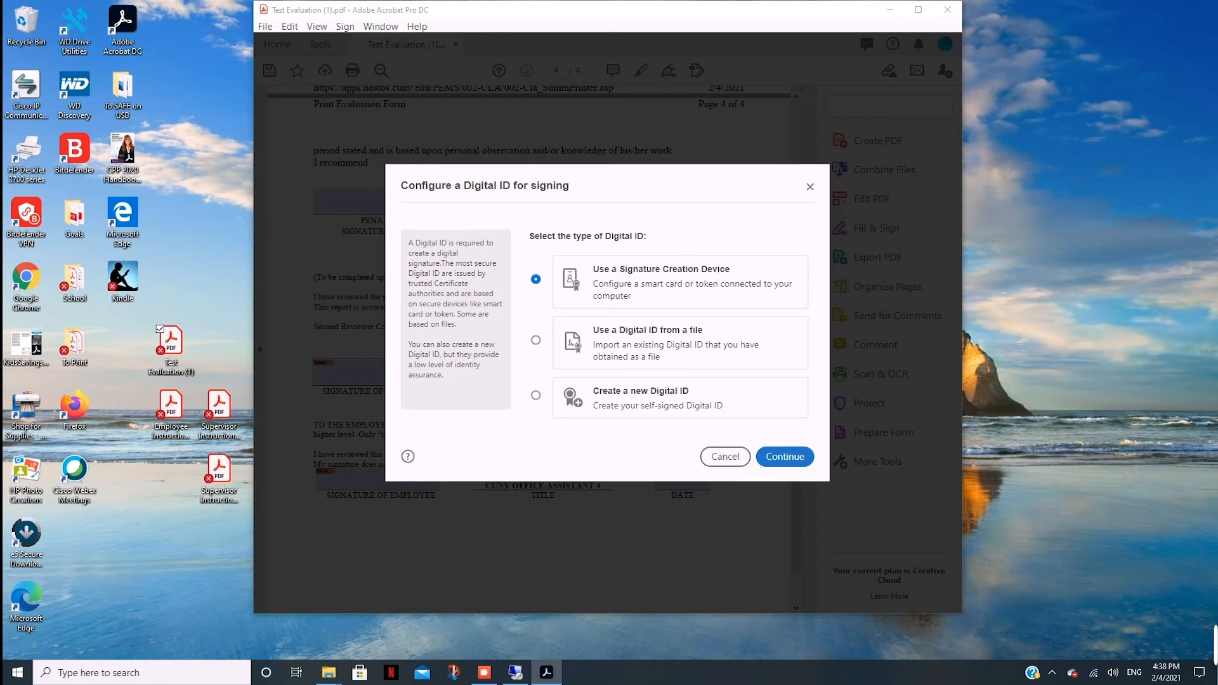
left_click(536, 395)
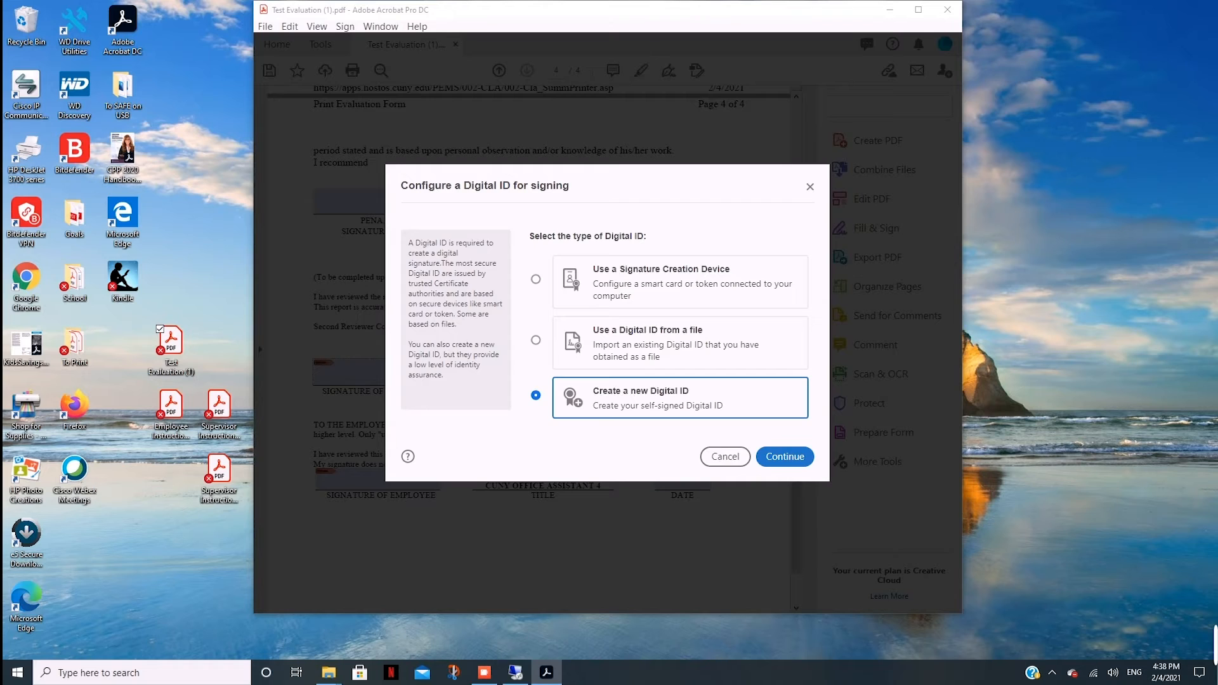
key("Return")
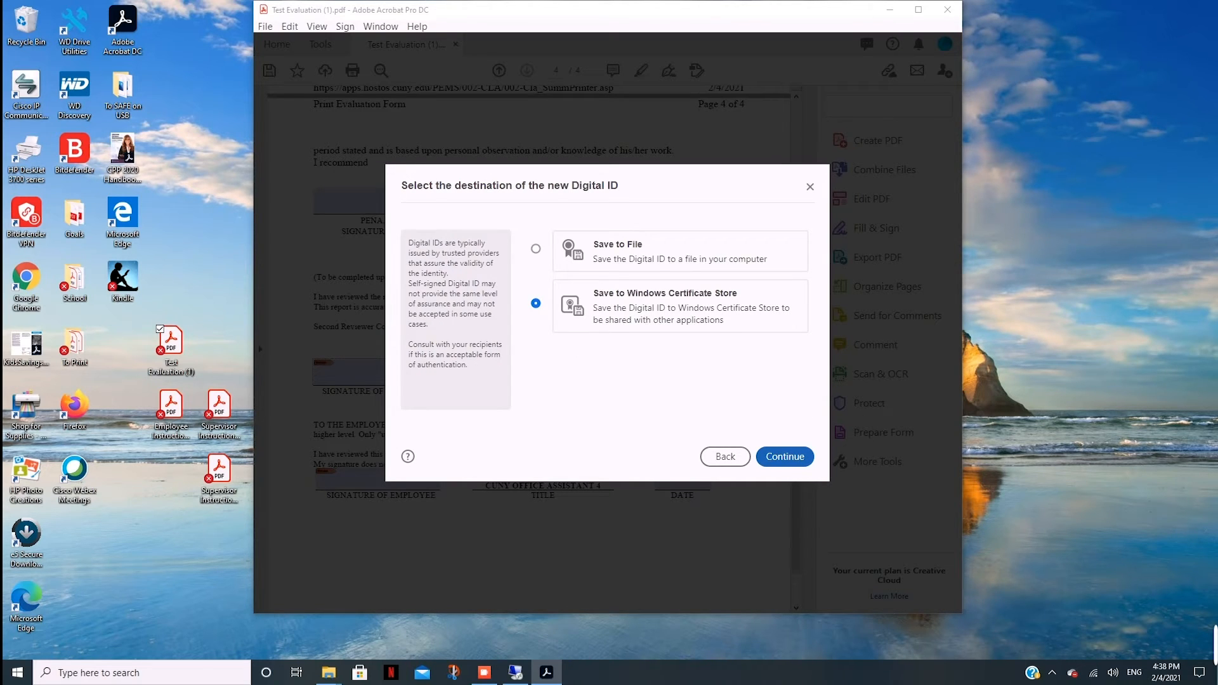
key("Return")
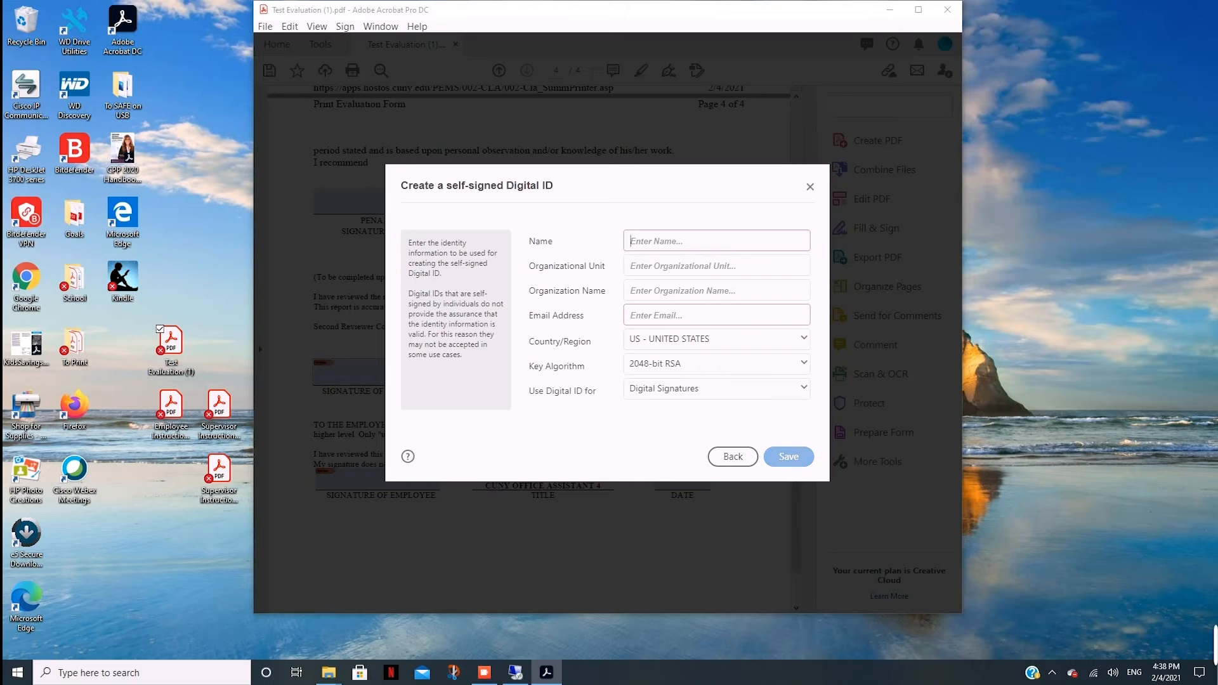
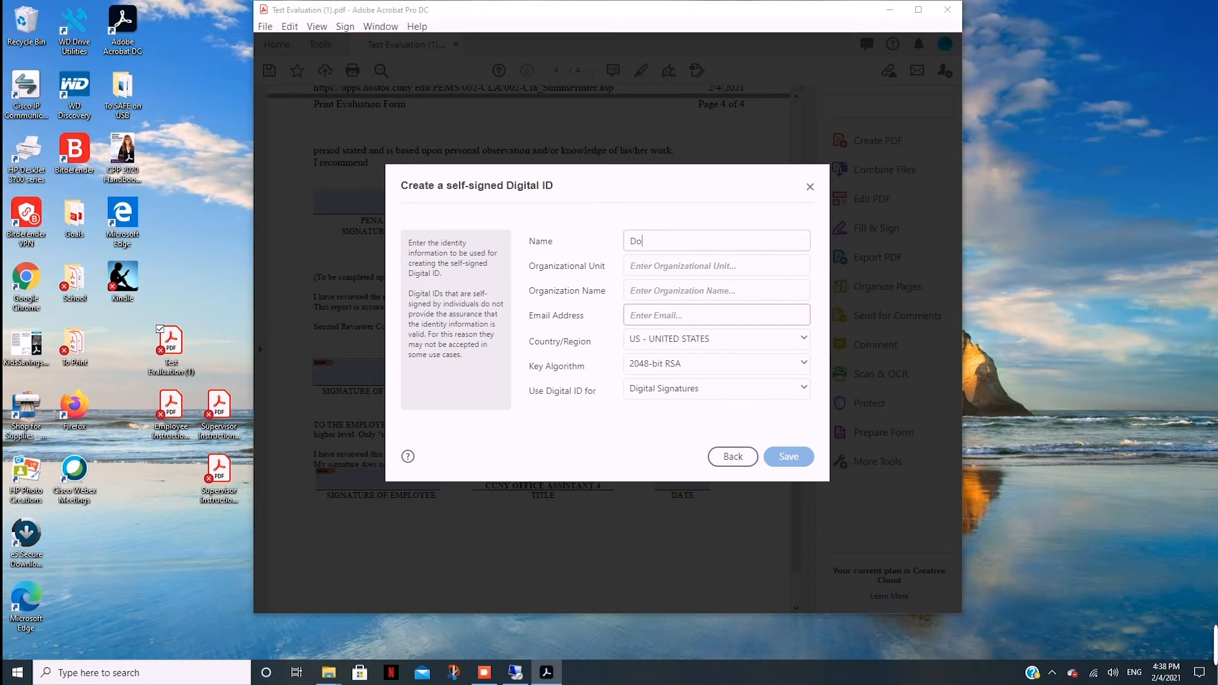
Enter the ID owner's name and e-mail address and save the new digital ID.
key("Tab")
key("Tab")
key("Tab")
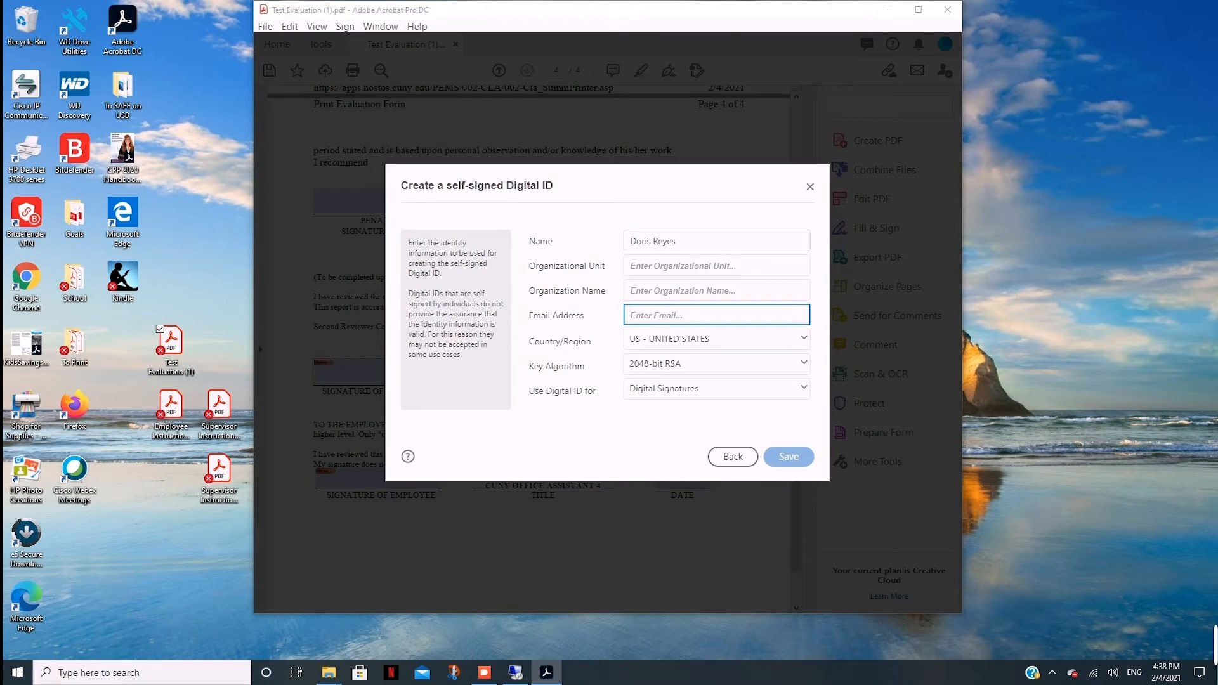
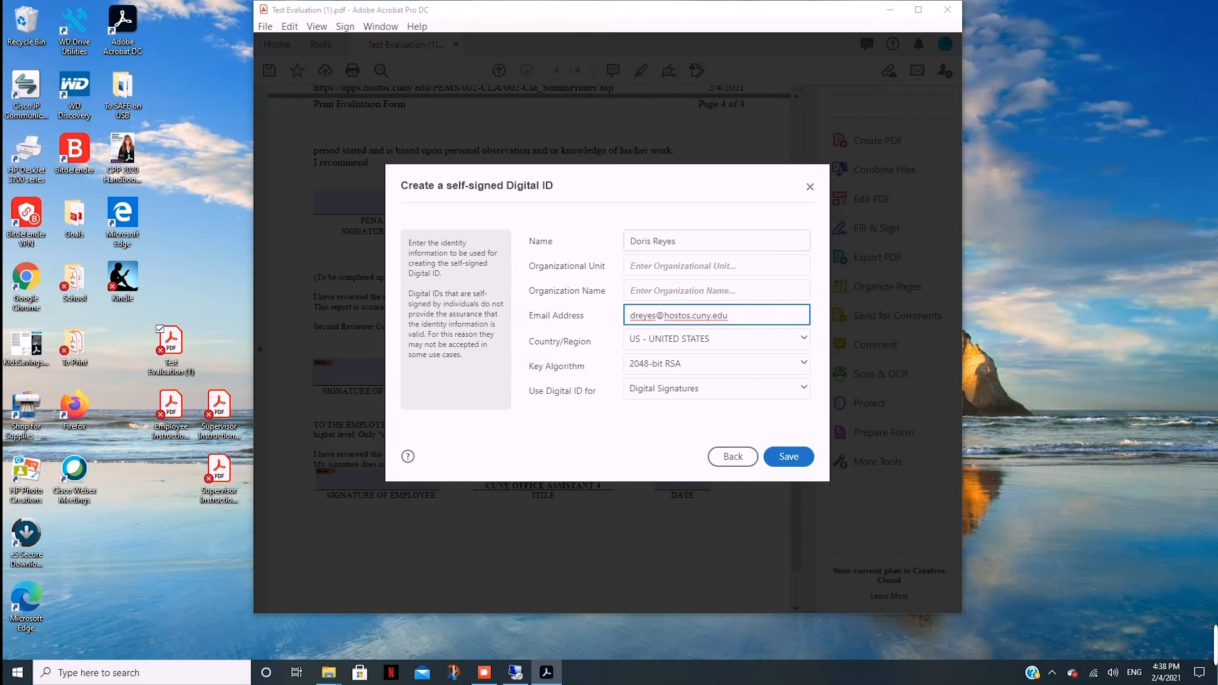
left_click(789, 457)
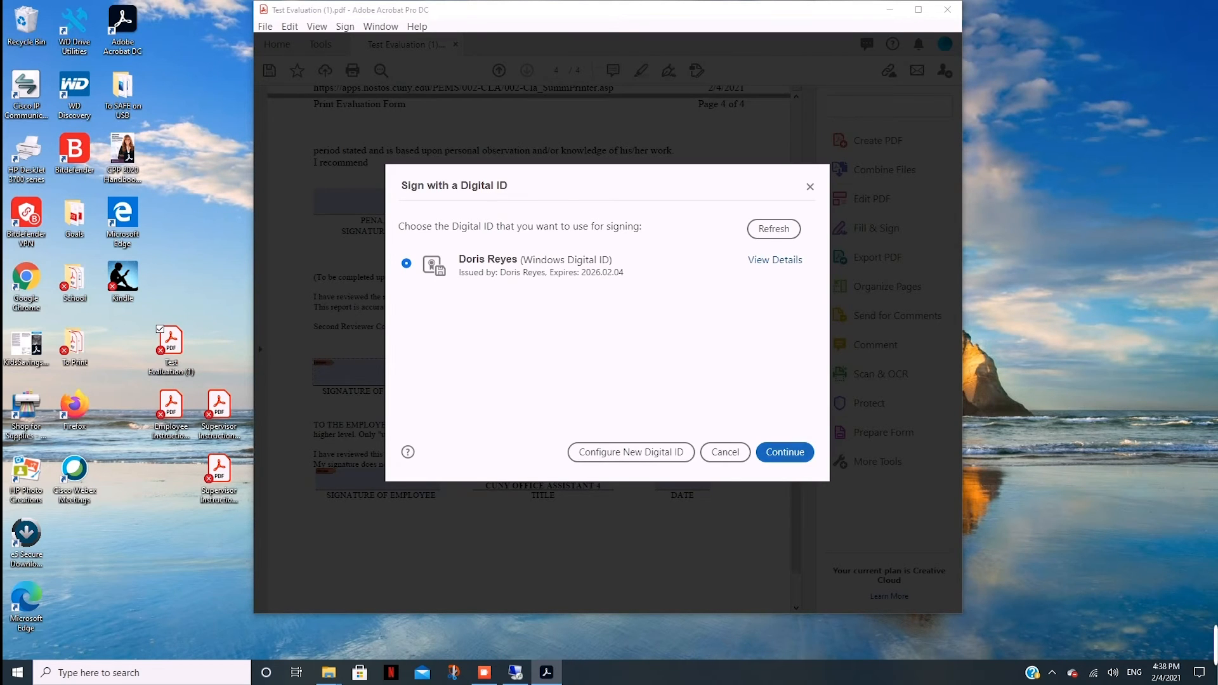
Sign the rater field with the new digital ID and save as Test Evaluation (1)Signed.pdf.
left_click(787, 453)
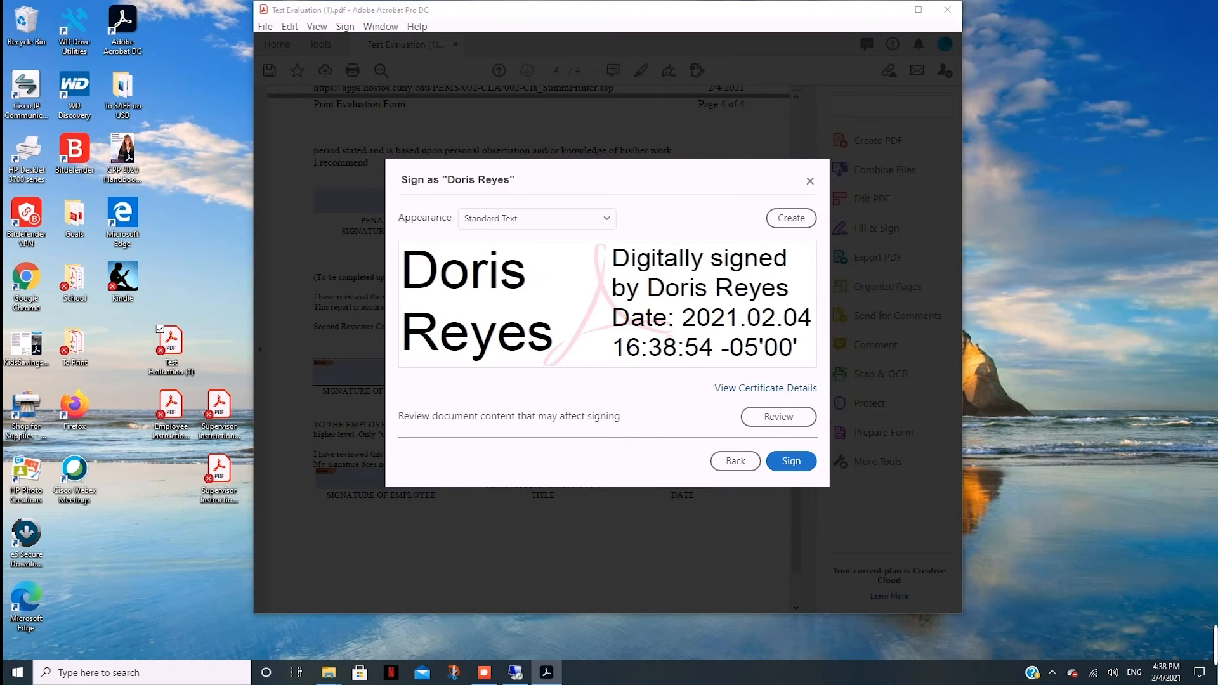
left_click(791, 461)
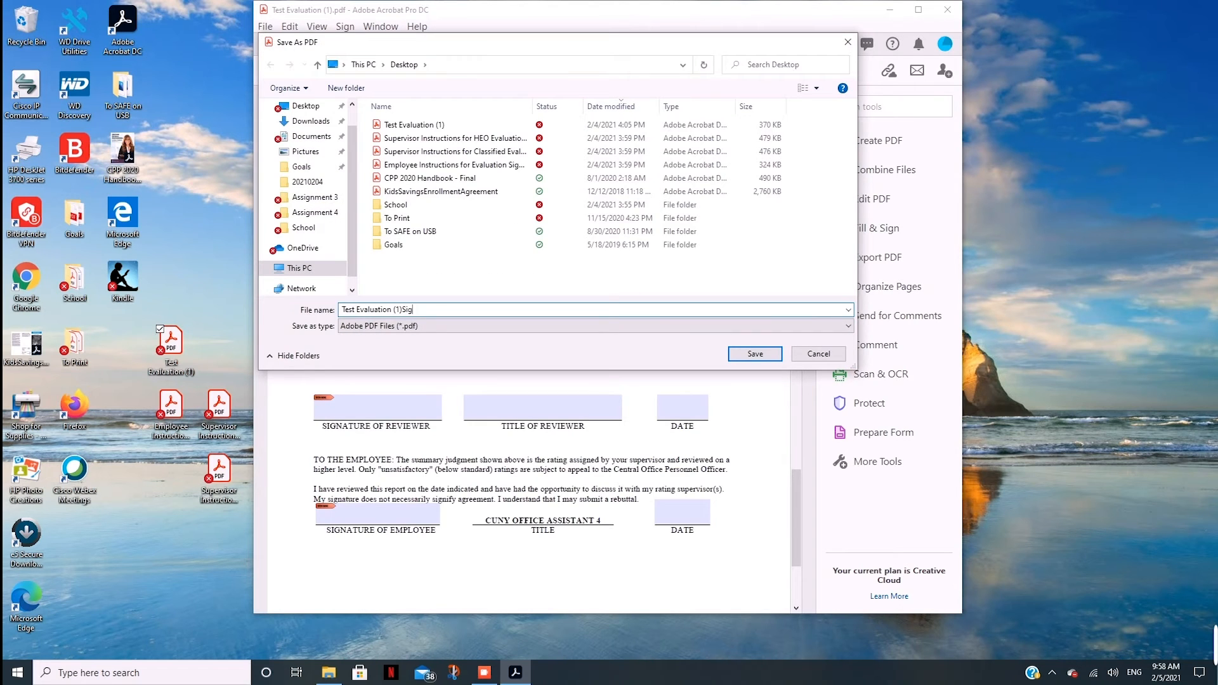
type("ned")
key("Return")
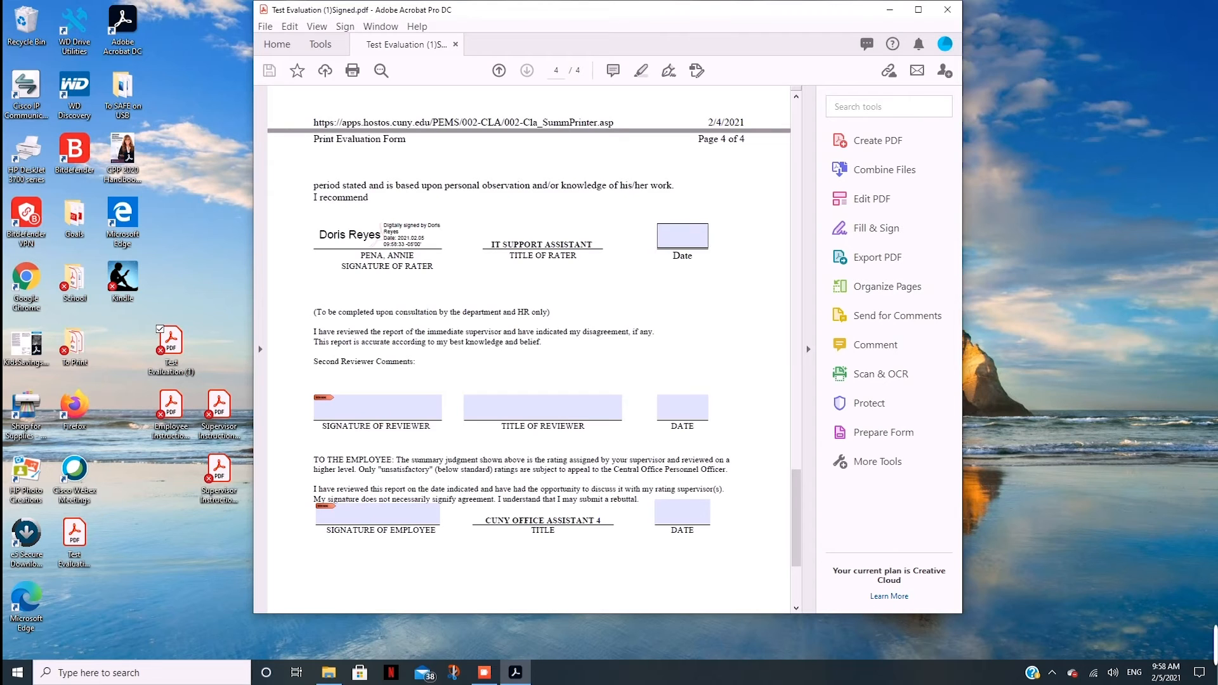
Fill the rater's Date field with 02-05-2021 and bring up the commenting tools.
left_click(683, 236)
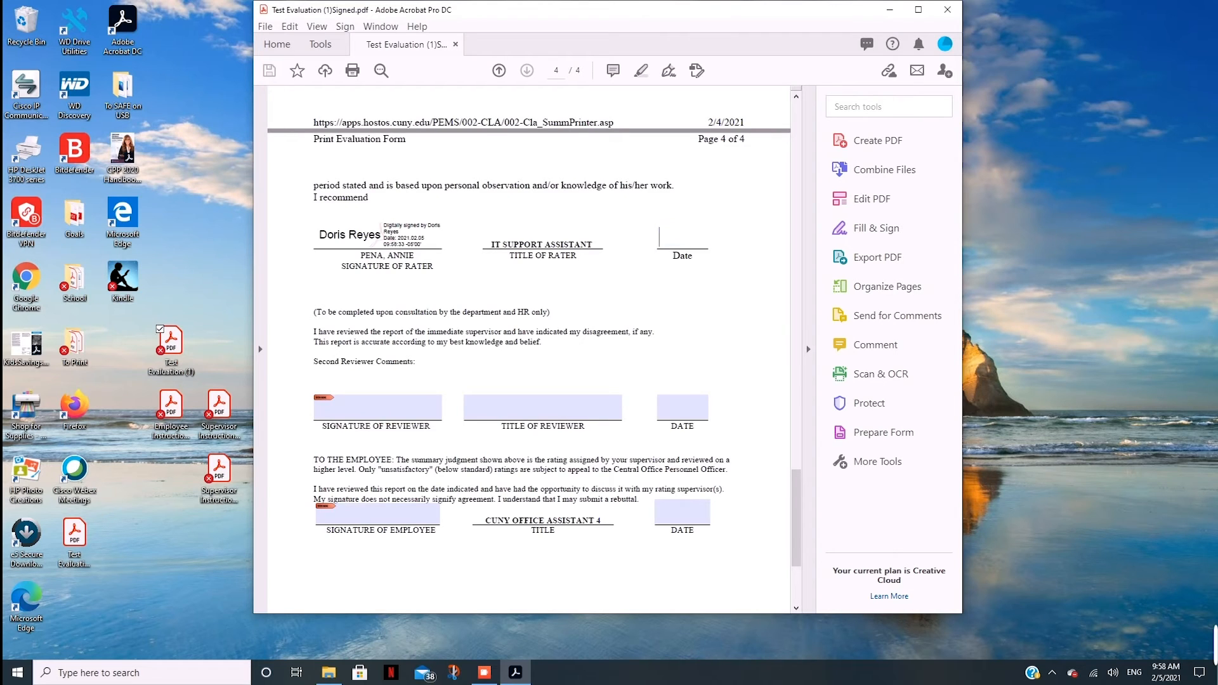
type("02-05-2021")
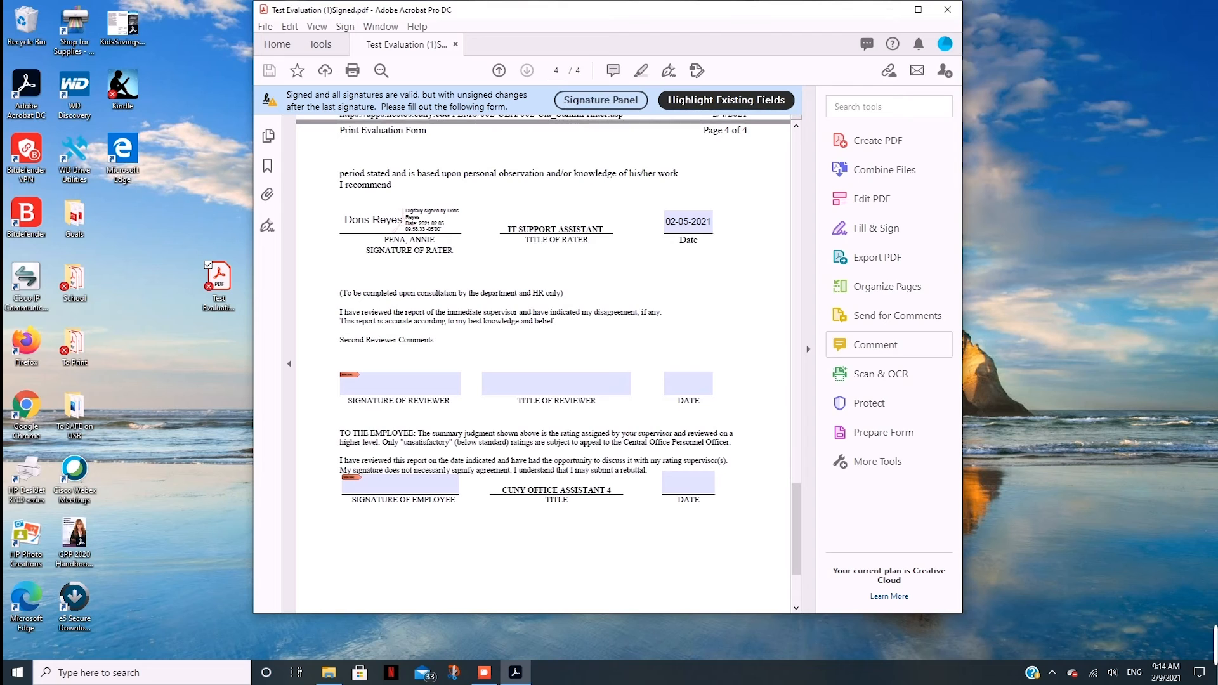
left_click(876, 345)
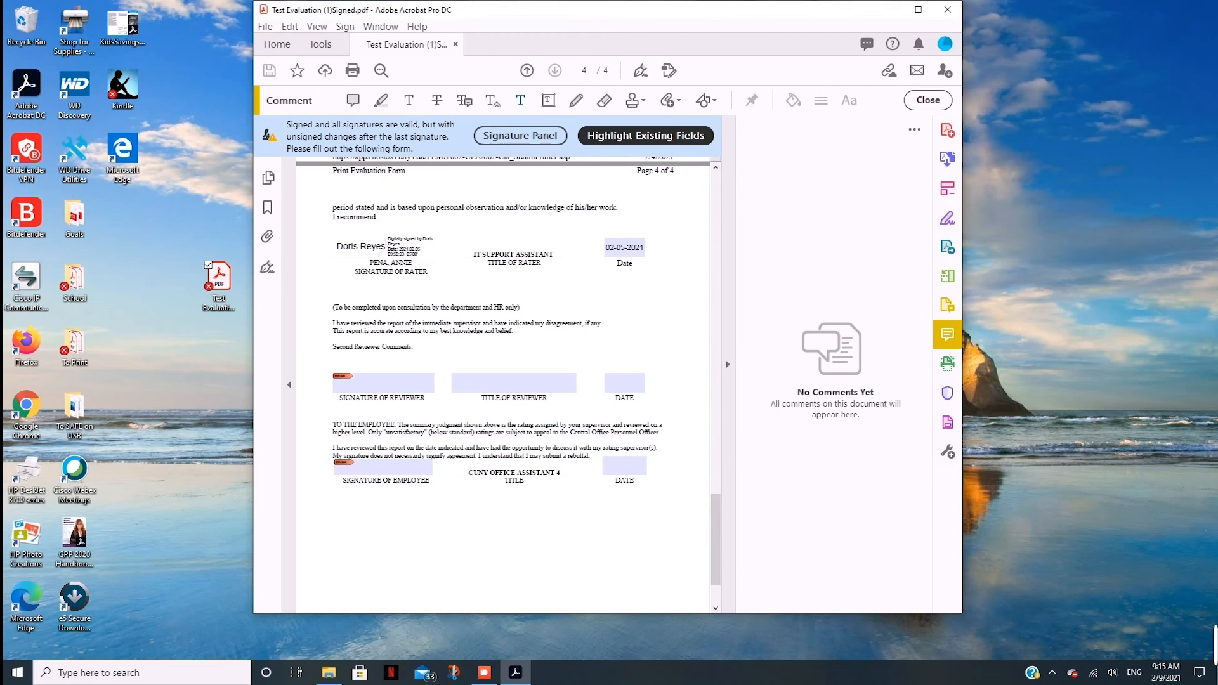
Add an 'Employee refuse to sign' text comment with the rater's initials below the employee signature, save, and close commenting.
mouse_move(371, 576)
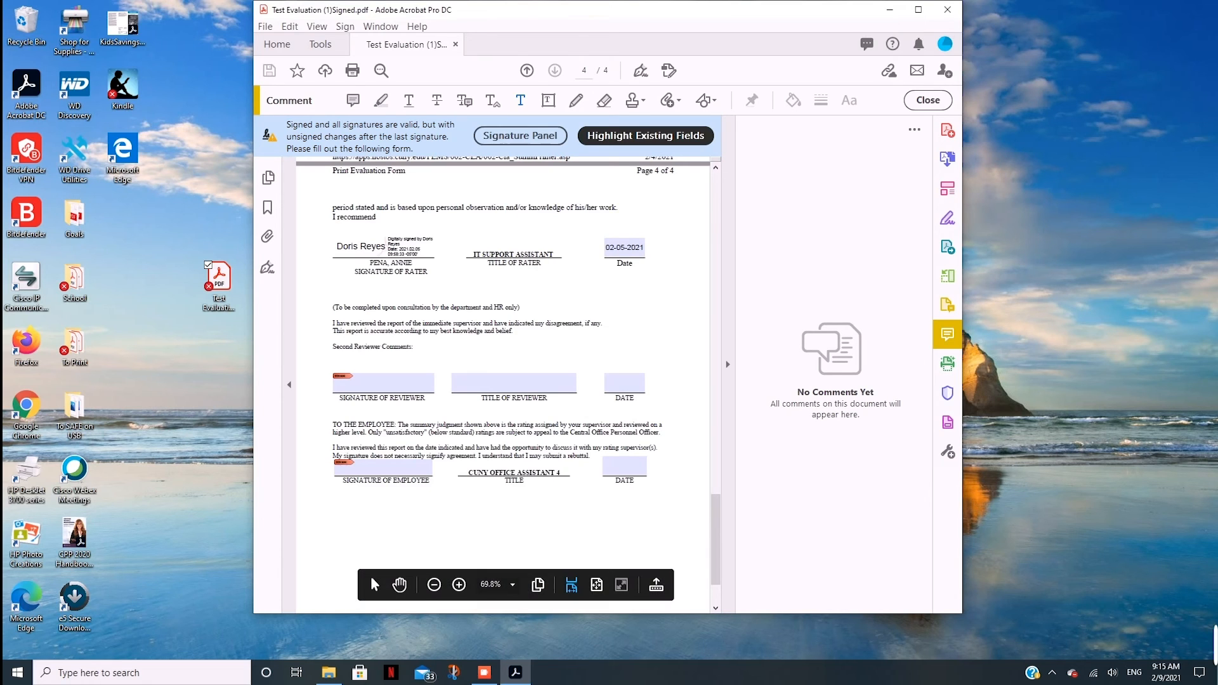
left_click(409, 521)
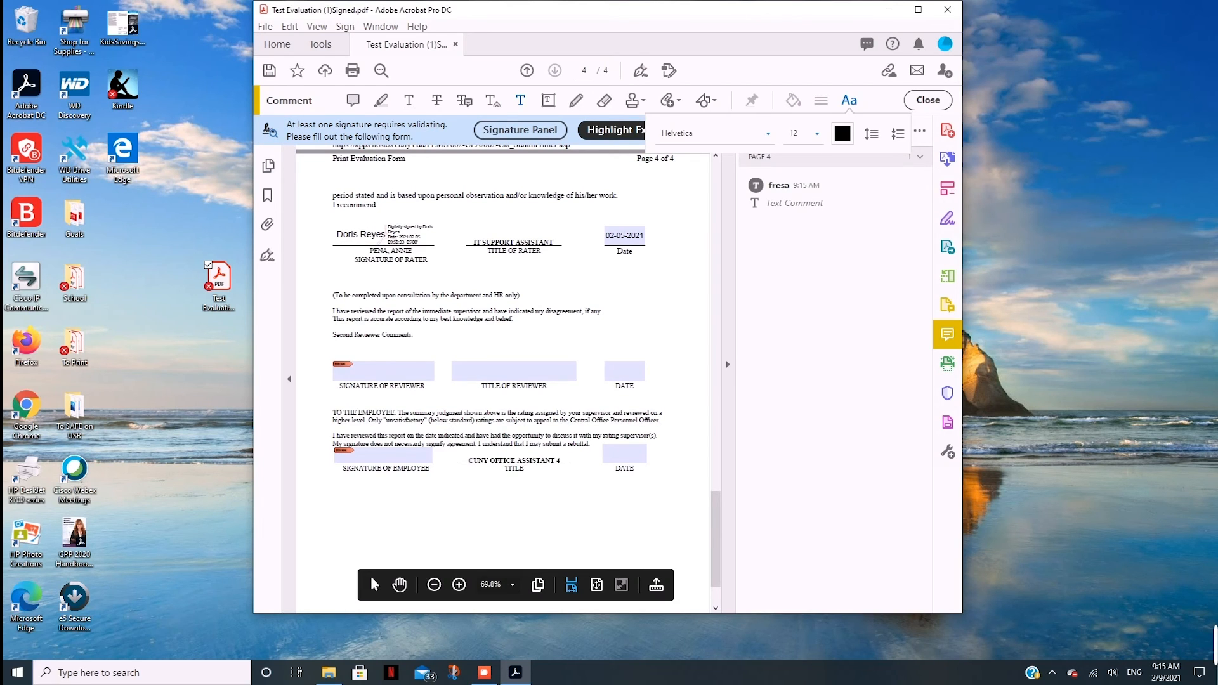
type("Employee refuse to sign - DR")
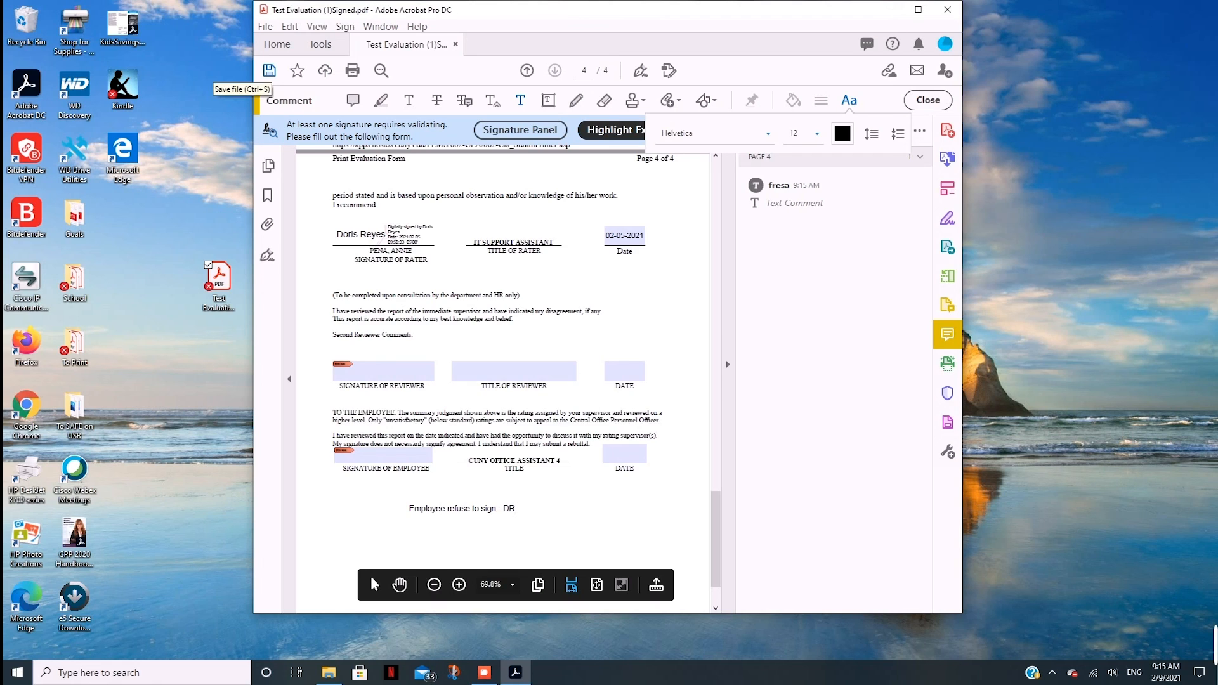
left_click(269, 71)
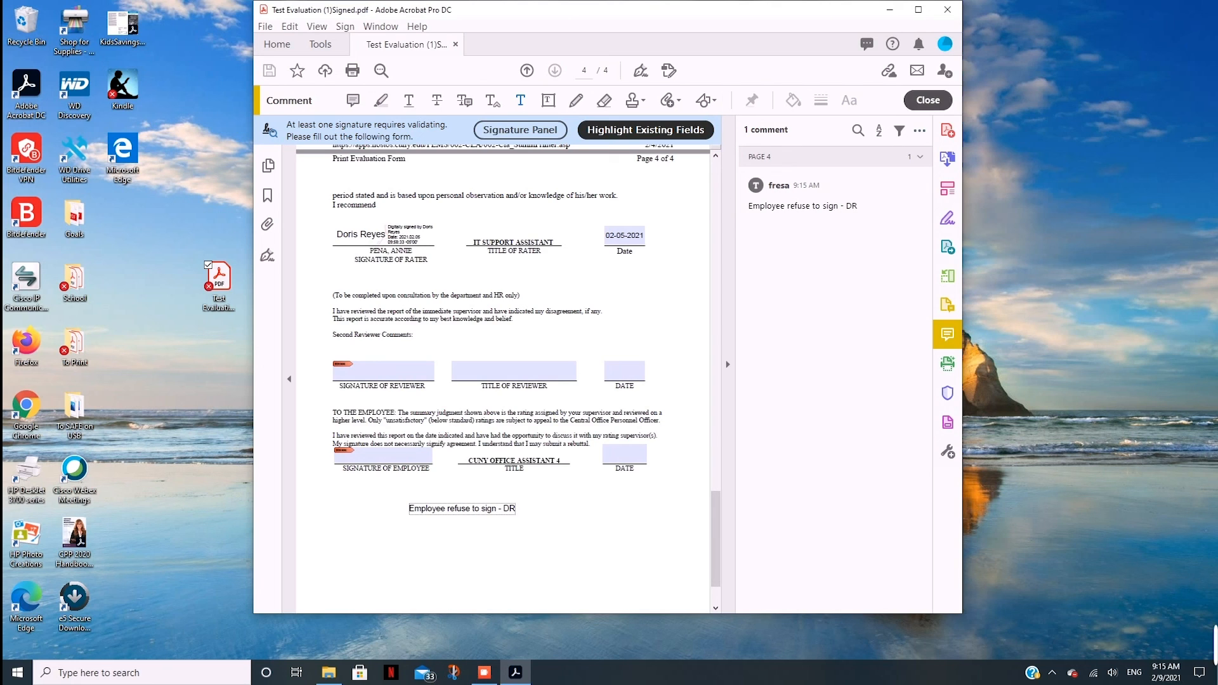
left_click(928, 100)
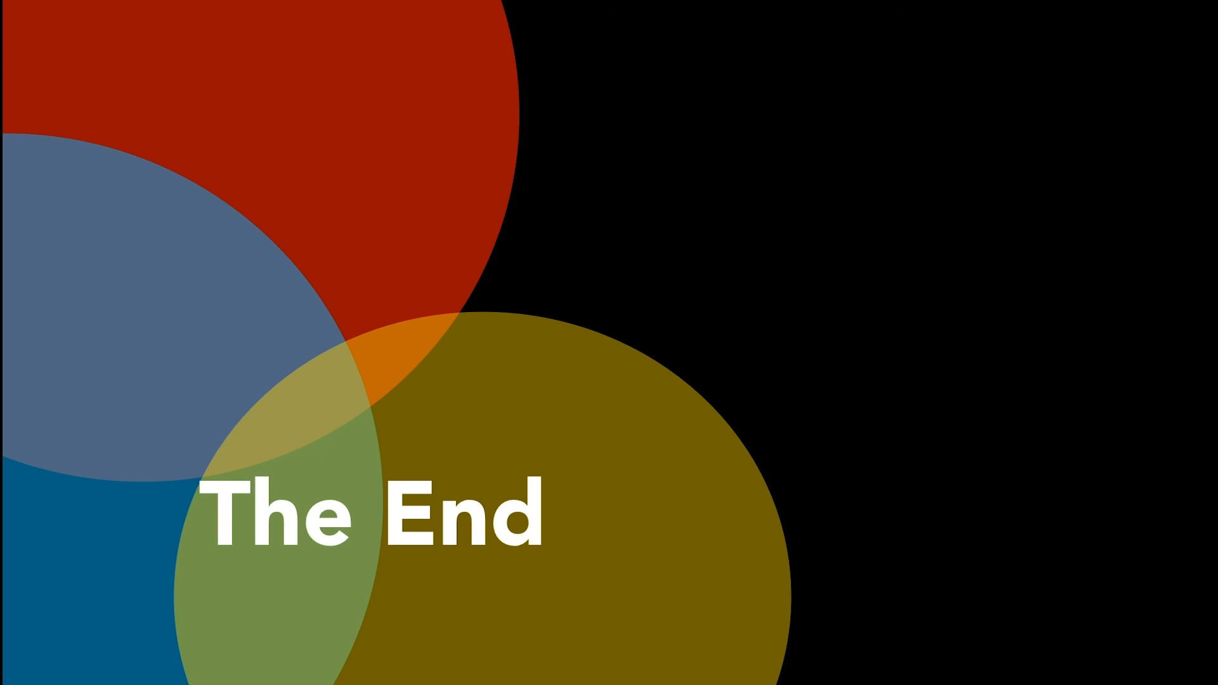